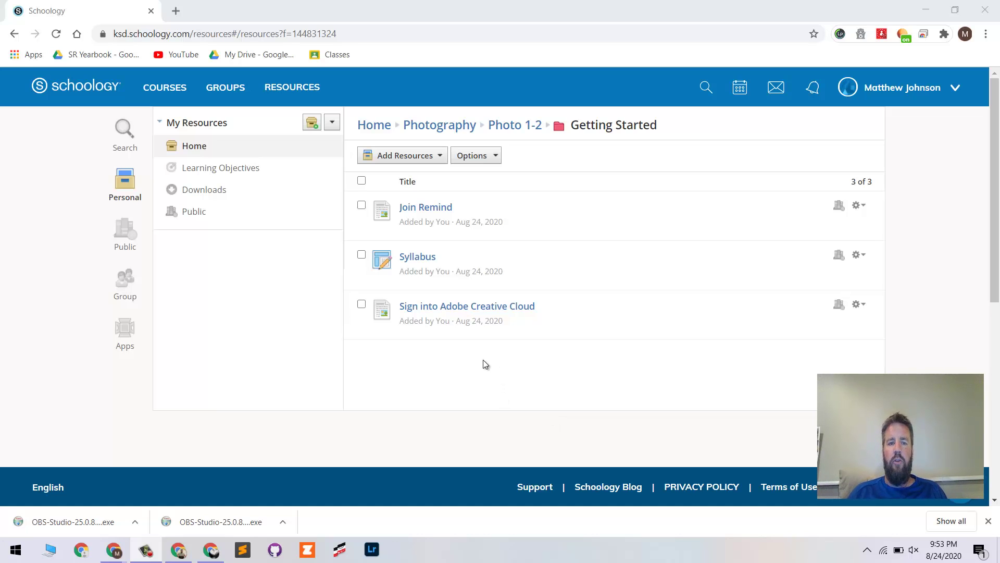
Open the 'Sign into Adobe Creative Cloud' resource and bring up its Adobe page in the private window.
{"action": "left_click", "coordinate": [455, 308]}
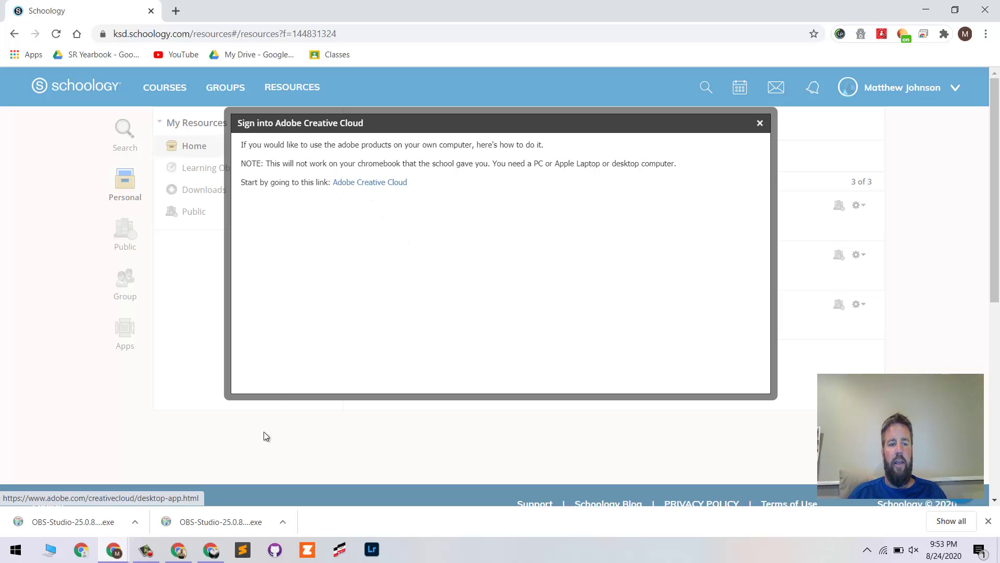
{"action": "mouse_move", "coordinate": [114, 549]}
{"action": "left_click", "coordinate": [259, 459]}
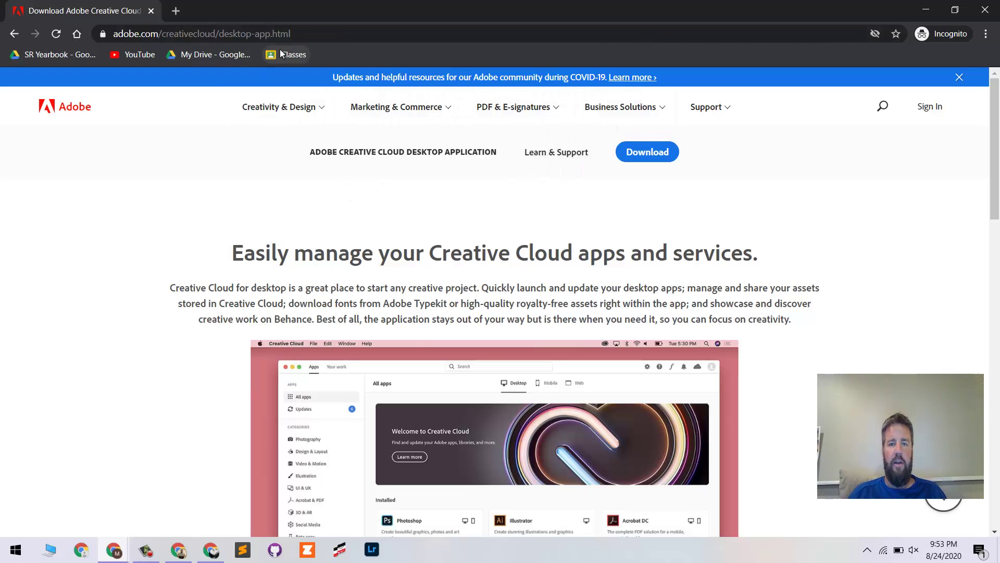
{"action": "left_click", "coordinate": [651, 154]}
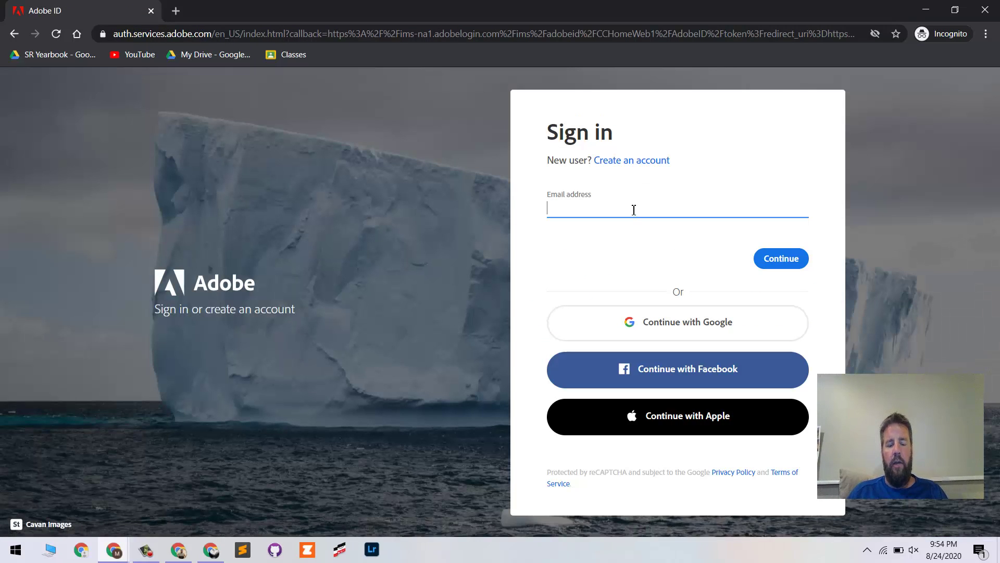
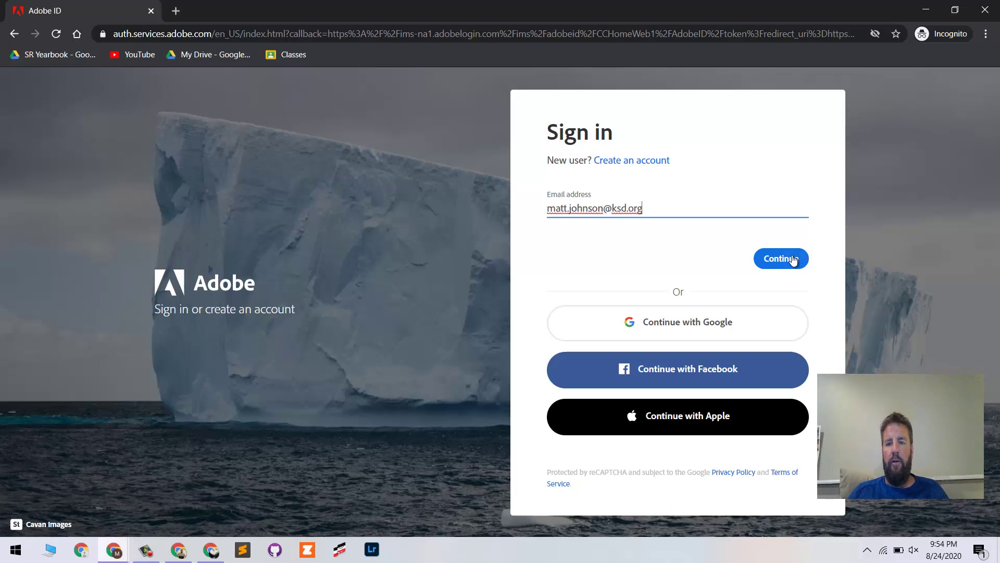
{"action": "left_click", "coordinate": [788, 258]}
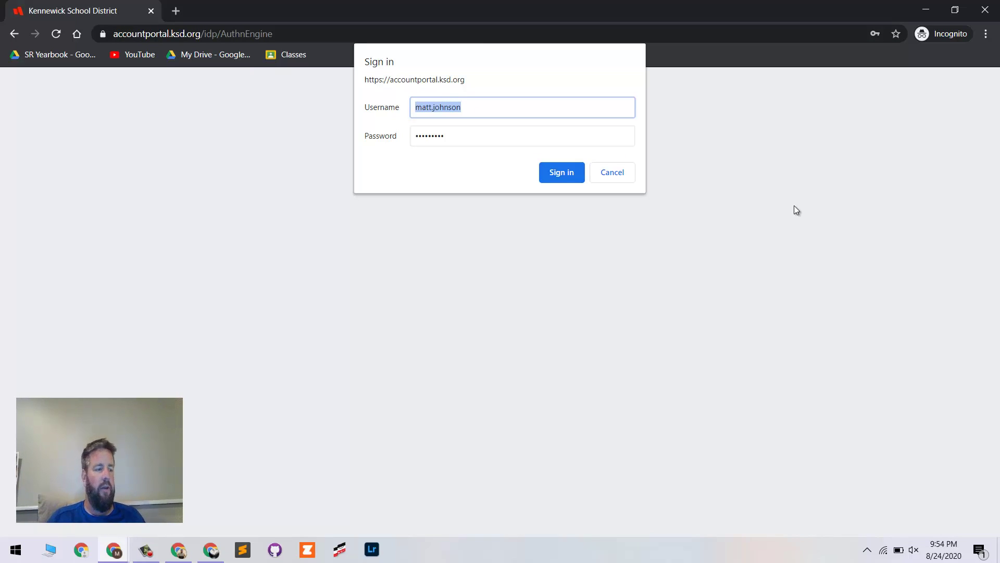
{"action": "left_click", "coordinate": [489, 105]}
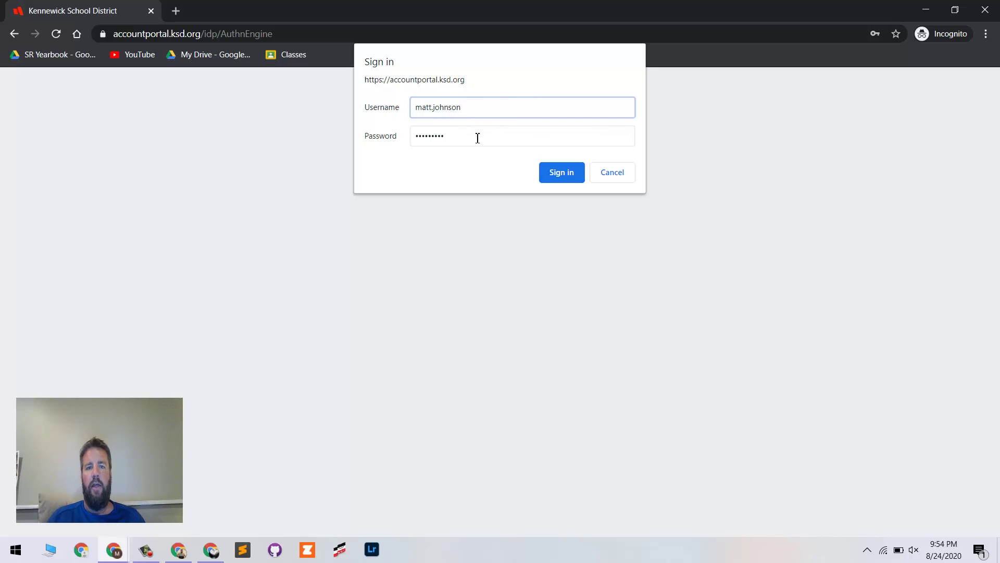
{"action": "left_click", "coordinate": [555, 175]}
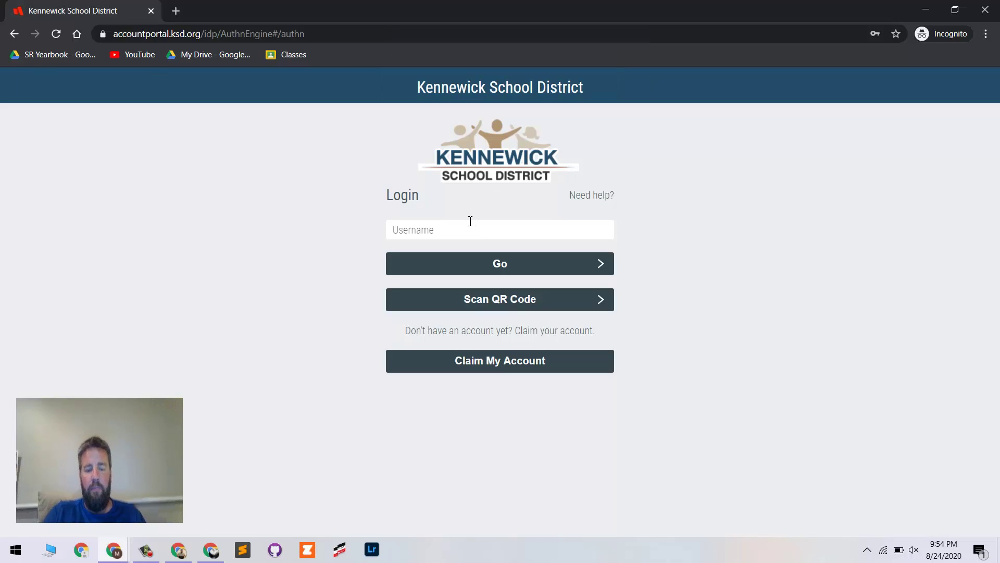
{"action": "type", "text": "em"}
{"action": "key", "text": "BackSpace"}
{"action": "key", "text": "BackSpace"}
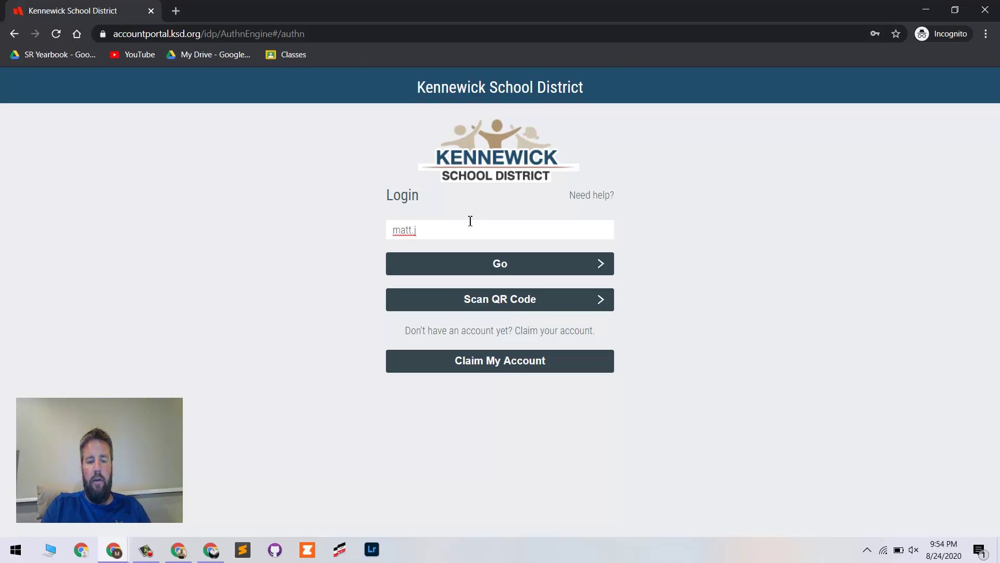
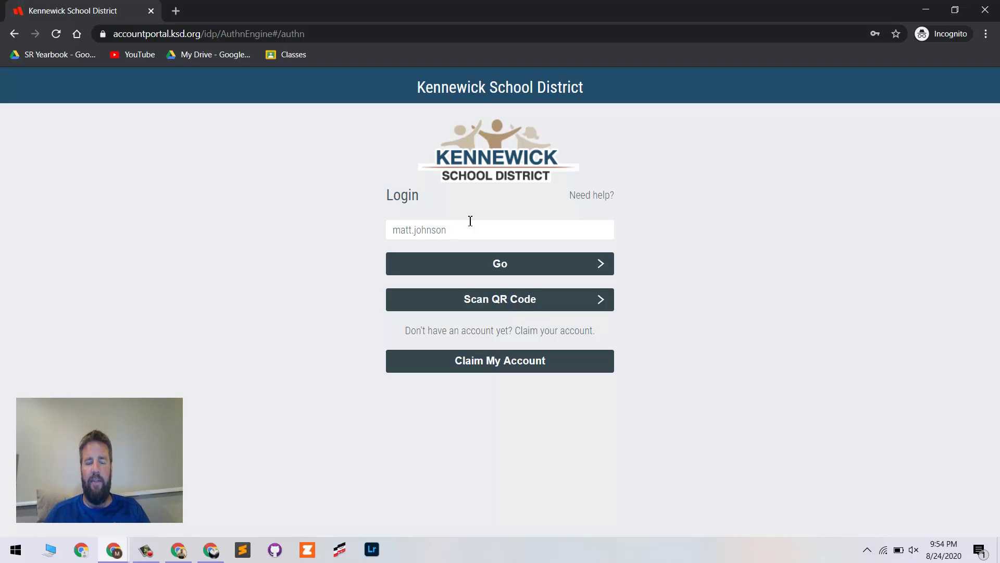
{"action": "left_click", "coordinate": [484, 264]}
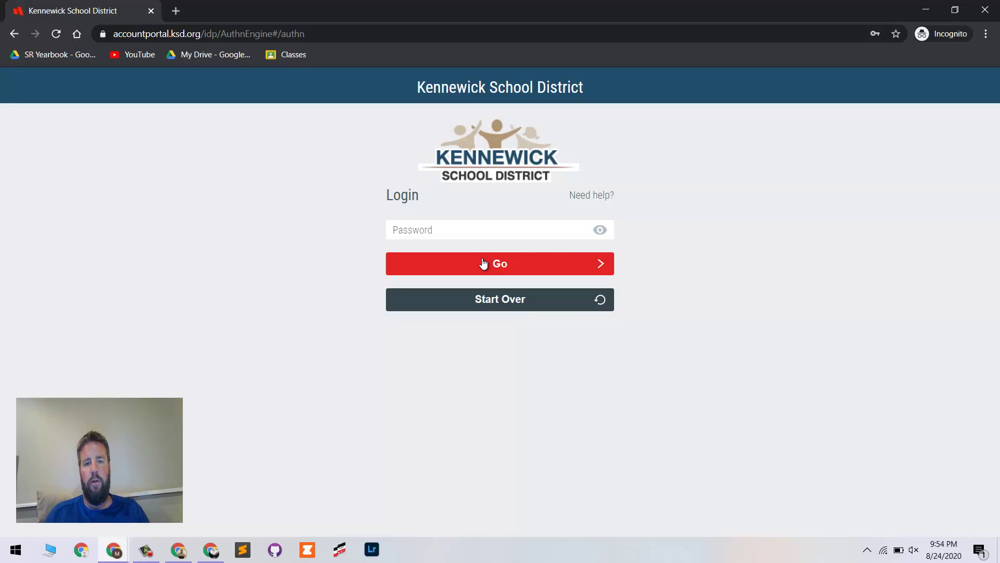
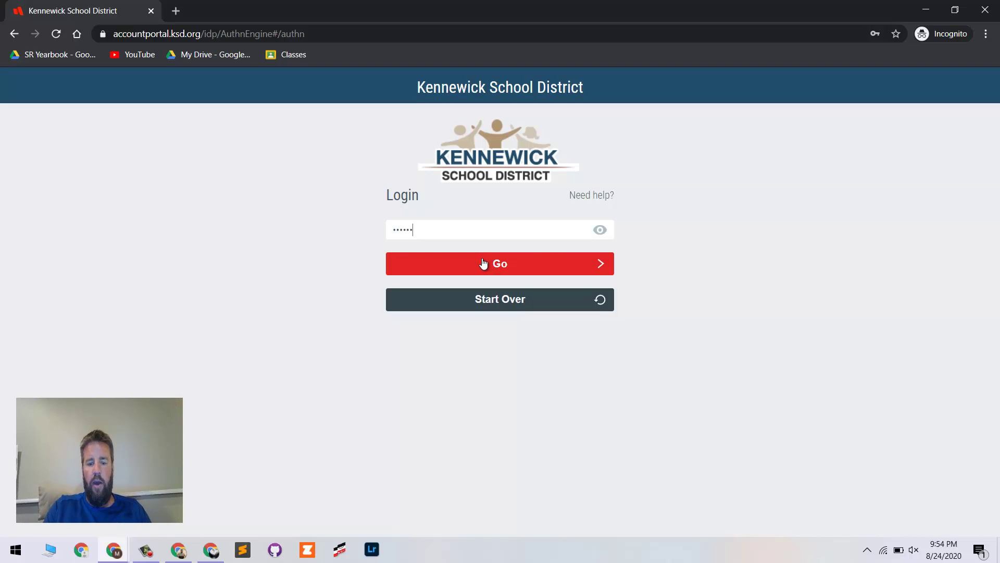
{"action": "key", "text": "Return"}
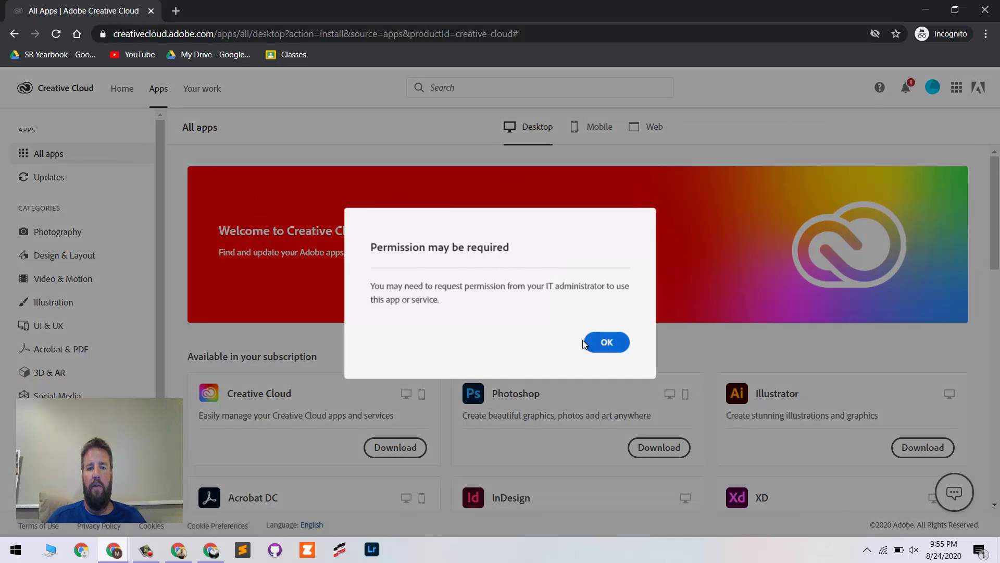
Accept the permission notice and run the downloaded Creative Cloud installer.
{"action": "left_click", "coordinate": [605, 342]}
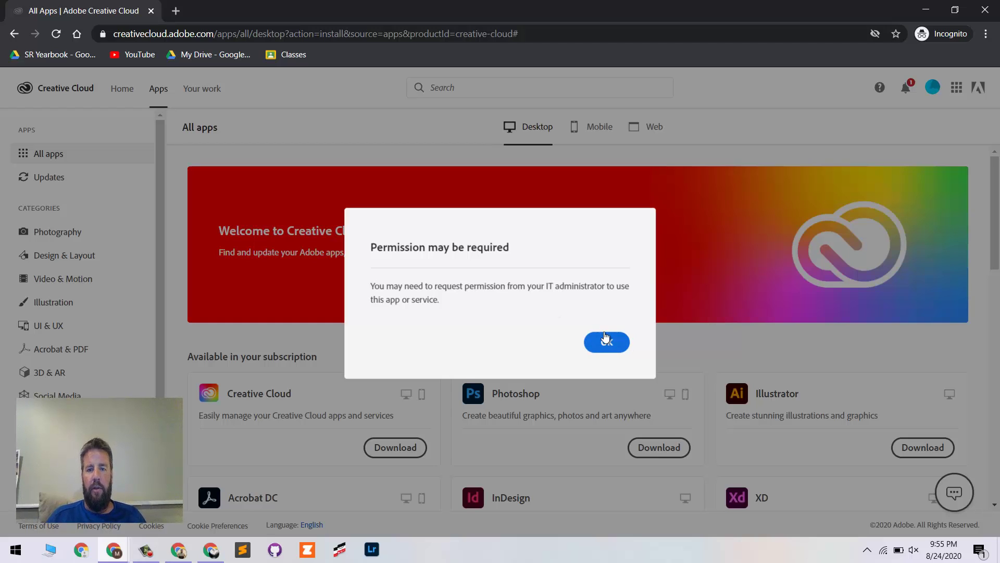
{"action": "left_click", "coordinate": [606, 343]}
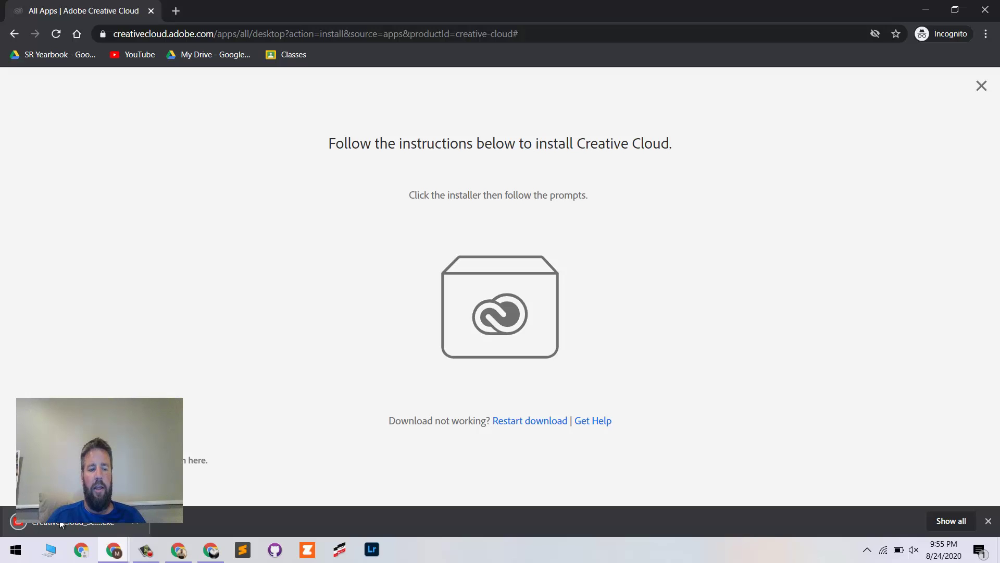
{"action": "left_click", "coordinate": [119, 523]}
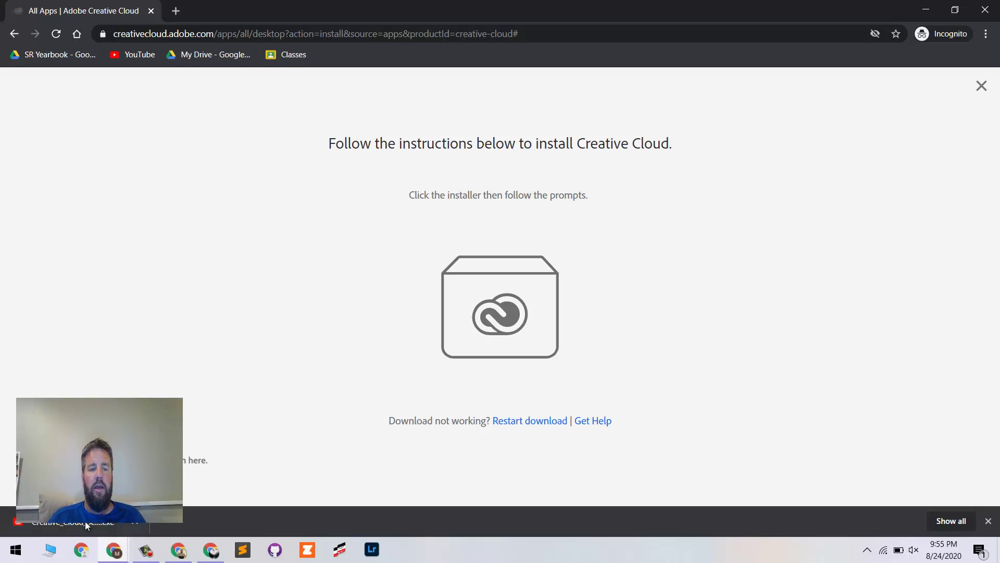
{"action": "left_click", "coordinate": [135, 522]}
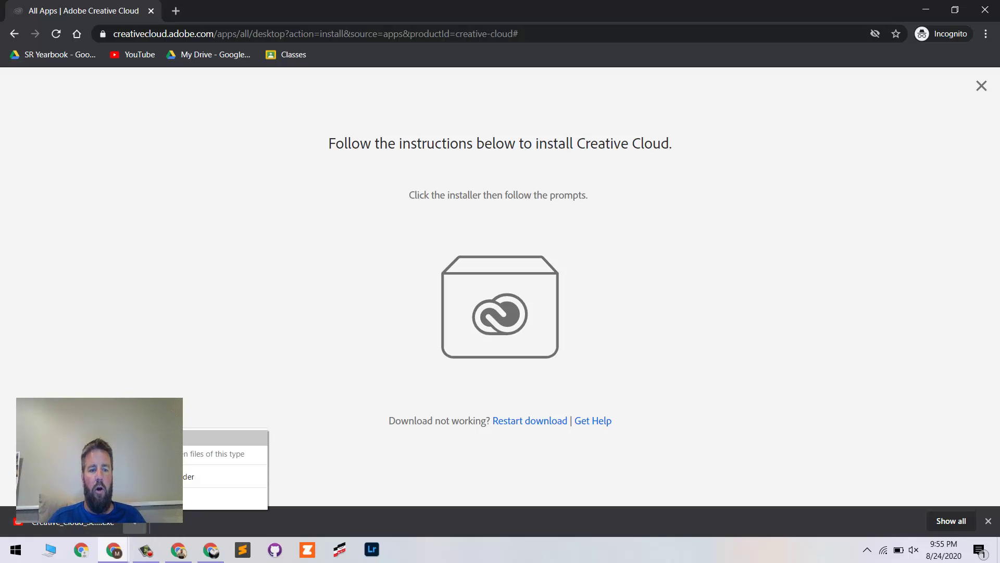
{"action": "left_click", "coordinate": [209, 438]}
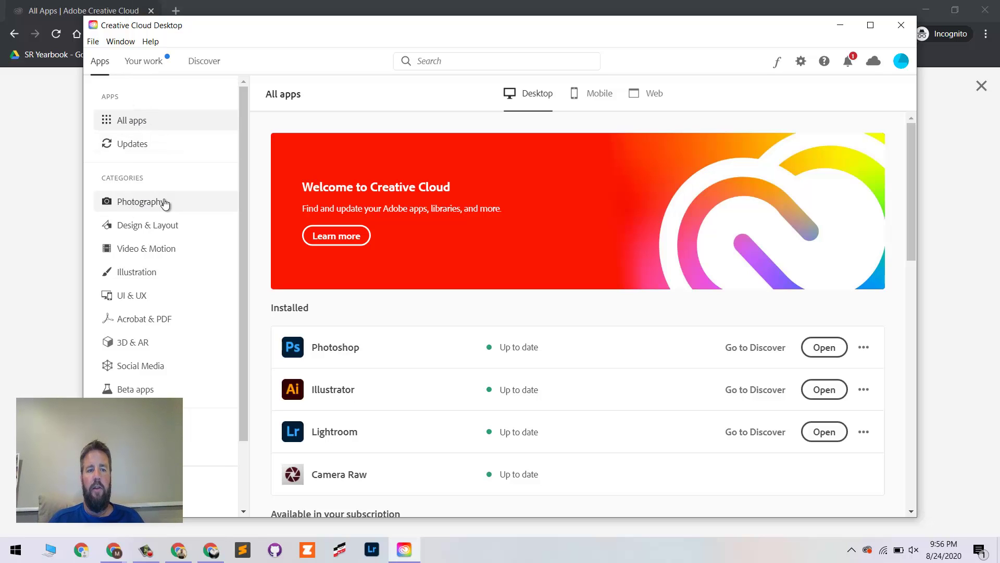
Filter Creative Cloud to Photography apps and launch an installed one, such as Lightroom.
{"action": "left_click", "coordinate": [132, 204]}
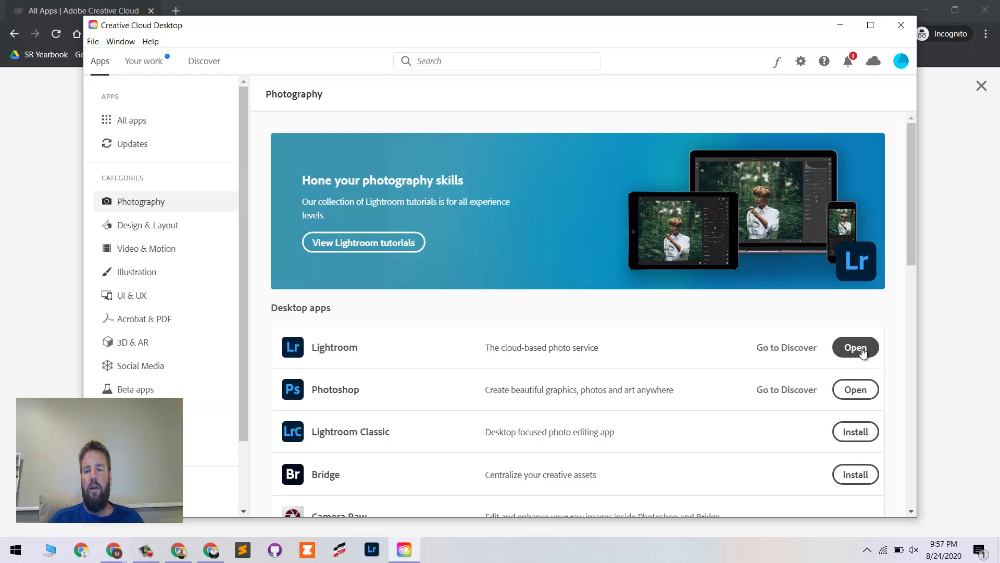
{"action": "left_click", "coordinate": [851, 391]}
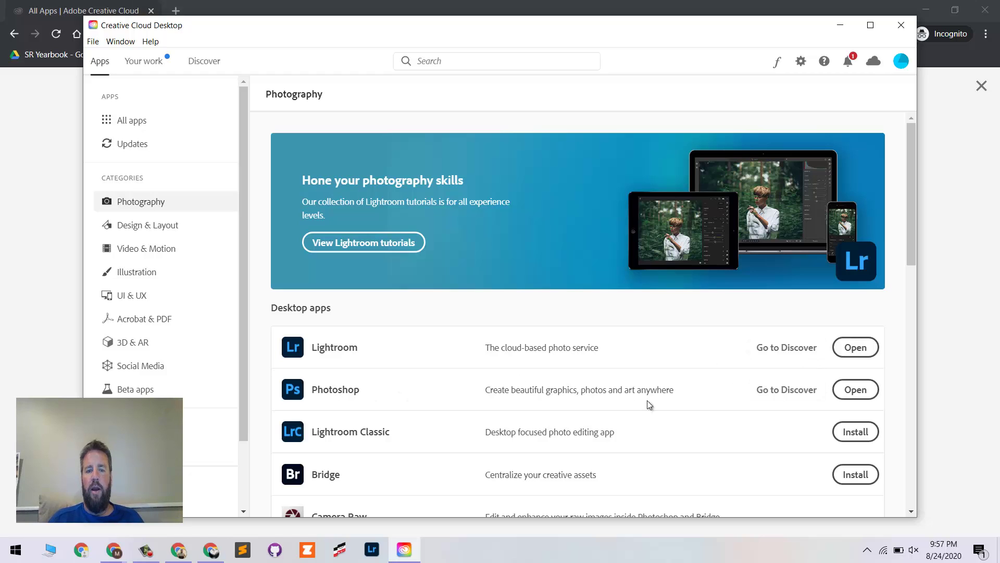
{"action": "scroll", "coordinate": [583, 365], "scroll_direction": "down", "scroll_amount": 2}
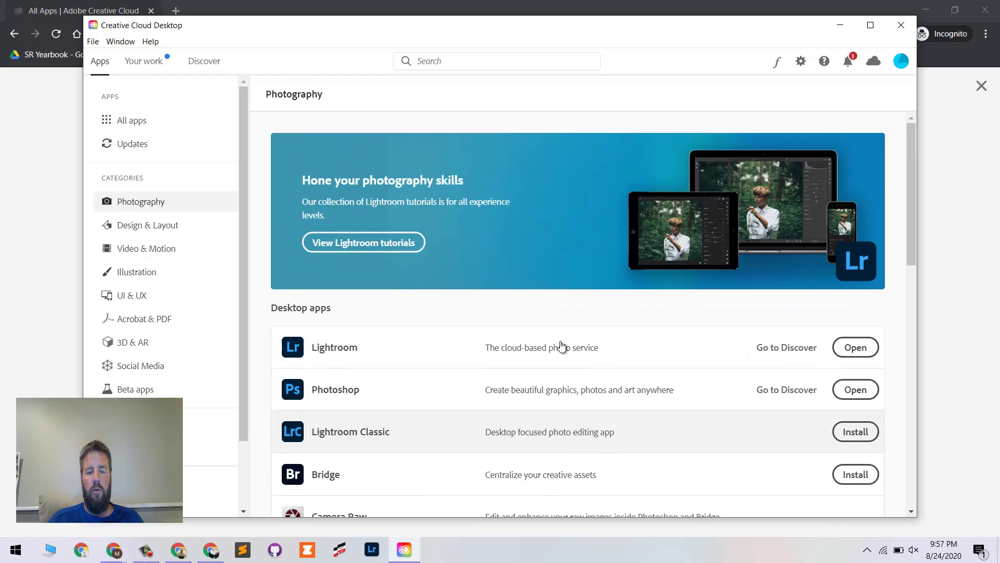